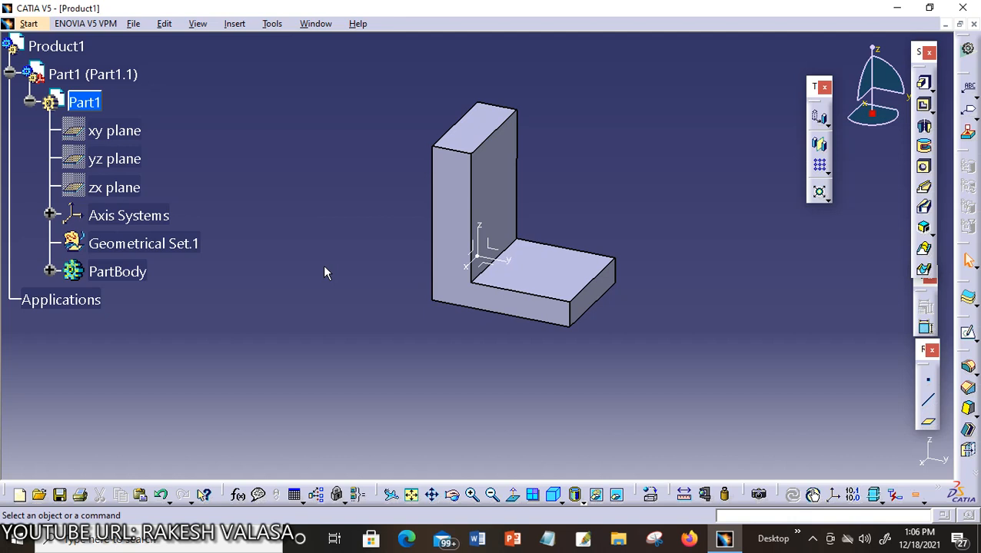
- Browse the insertable features without choosing one, then launch Translation on the bracket's body
click(235, 24)
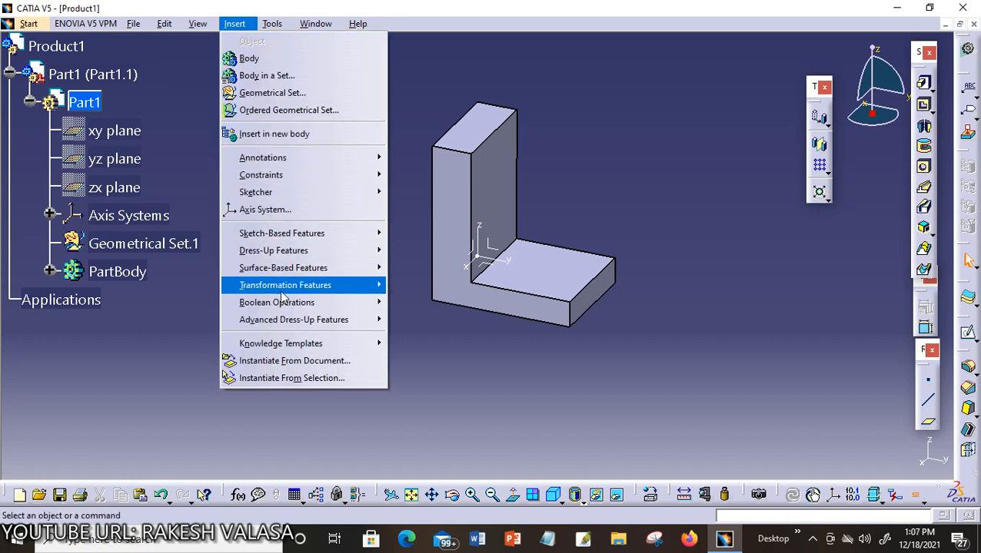
mouse_move(281, 291)
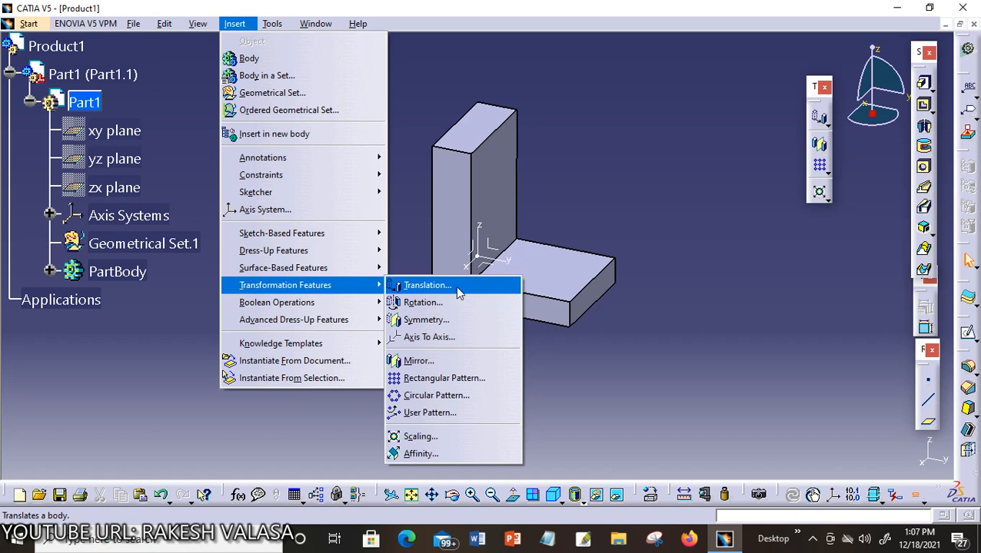
click(669, 284)
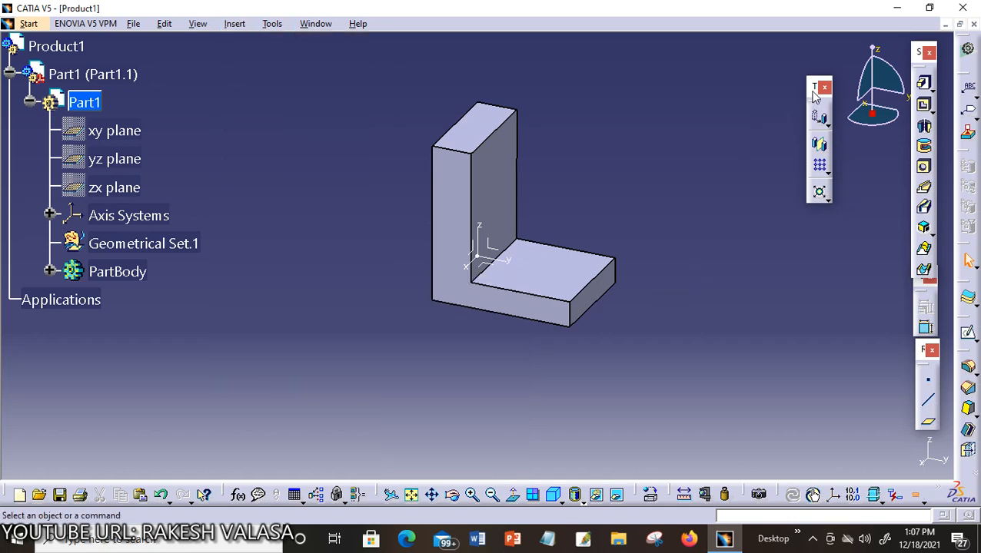
click(827, 127)
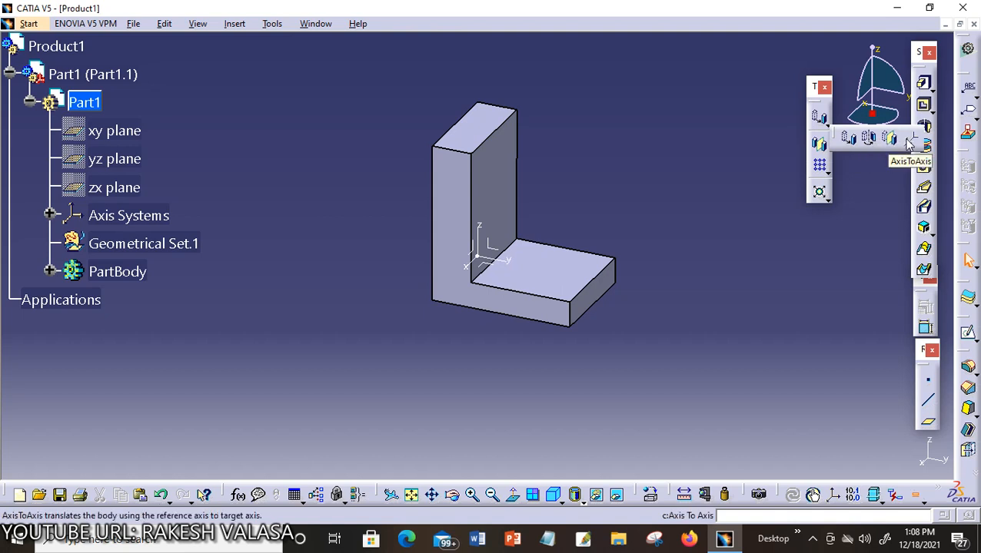
click(855, 142)
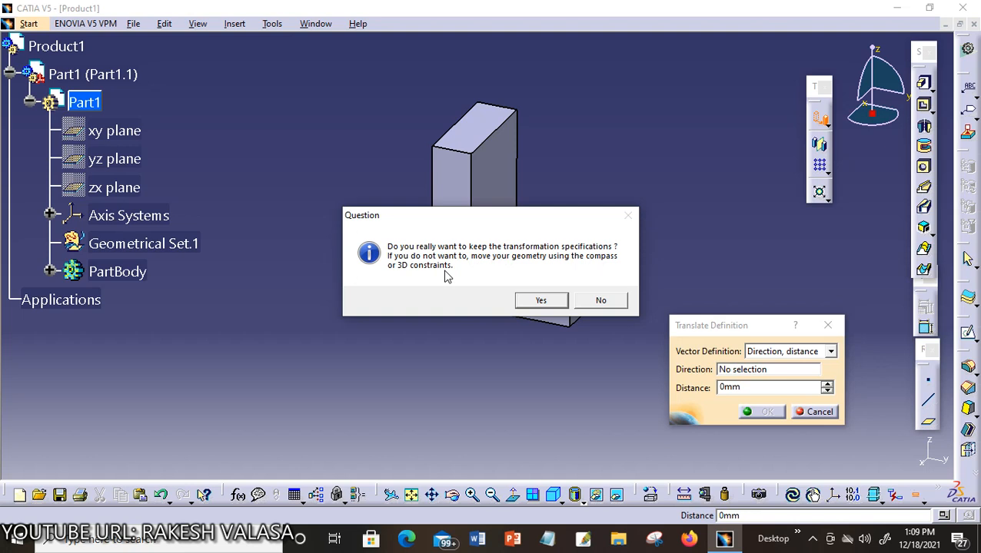
- Decline keeping the transformation specifications and pan the bracket view left and slightly down
click(600, 300)
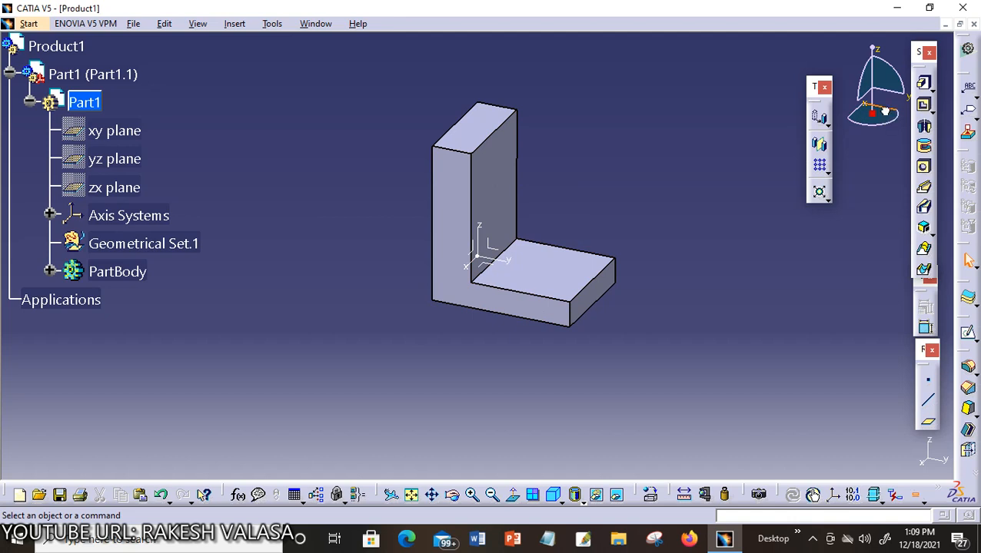
drag(888, 115, 783, 93)
mouse_move(857, 111)
mouse_down()
mouse_move(770, 214)
mouse_move(860, 160)
mouse_move(882, 120)
mouse_move(873, 117)
mouse_move(870, 139)
mouse_move(857, 109)
mouse_move(853, 129)
mouse_up()
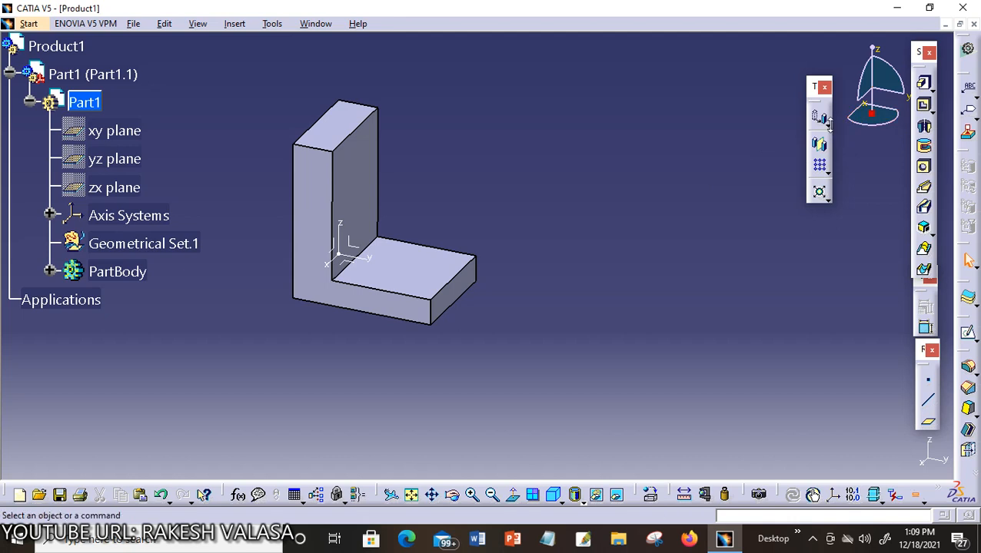
- Relaunch Translation, keep the transformation specifications, and move the Translate Definition dialog nearer the bracket
click(827, 125)
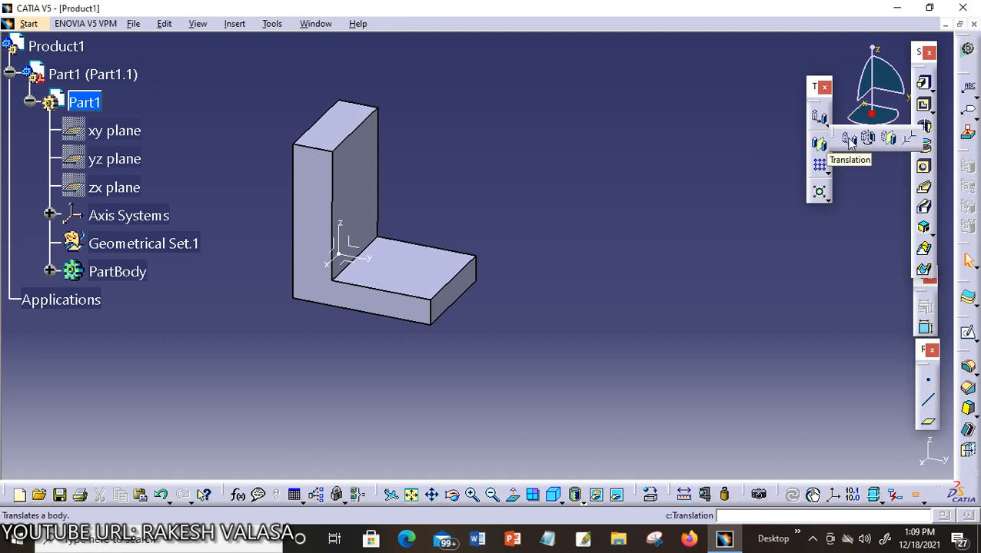
click(848, 140)
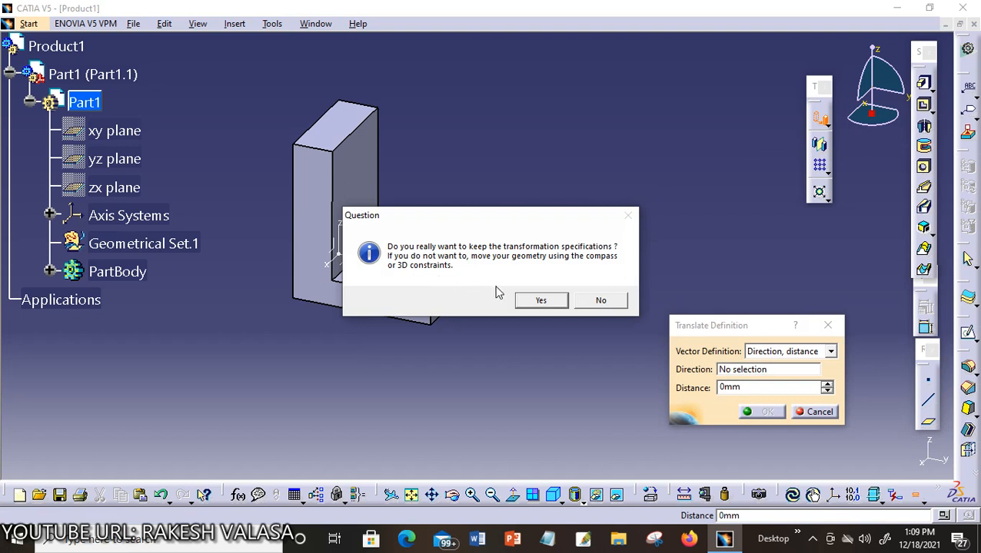
click(550, 306)
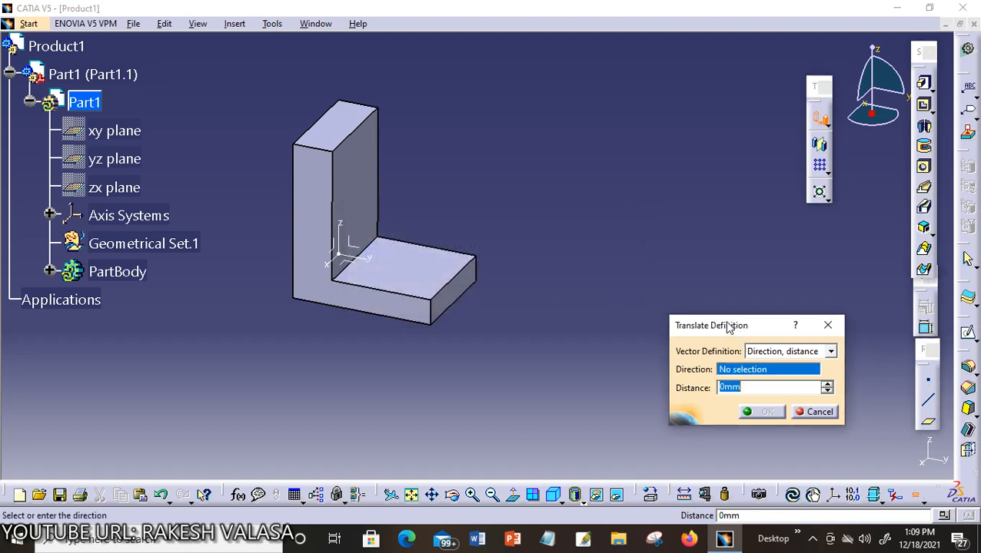
drag(724, 321, 667, 275)
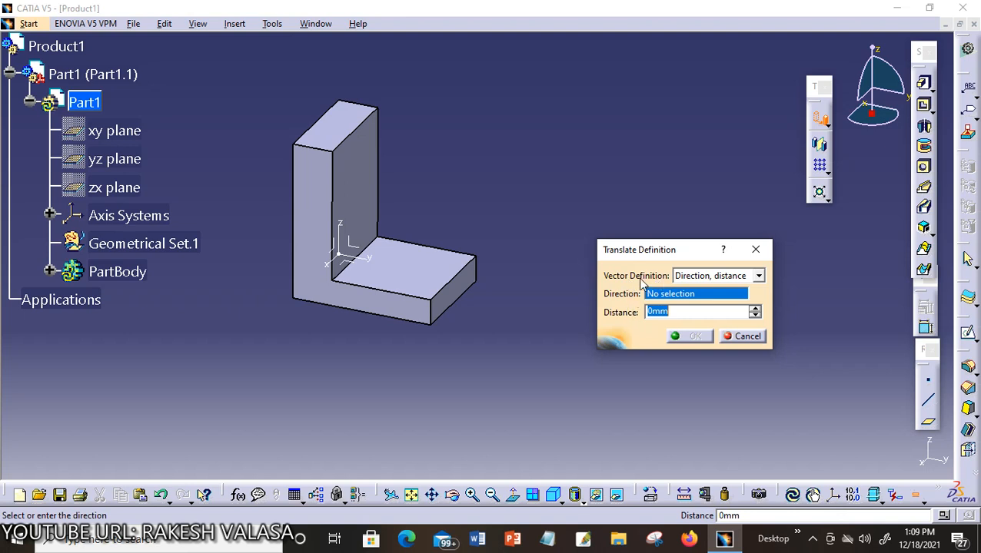
- Translate the body 30 mm using Direction, distance along the bracket's bottom edge (Pad.1\Edge.1)
click(757, 275)
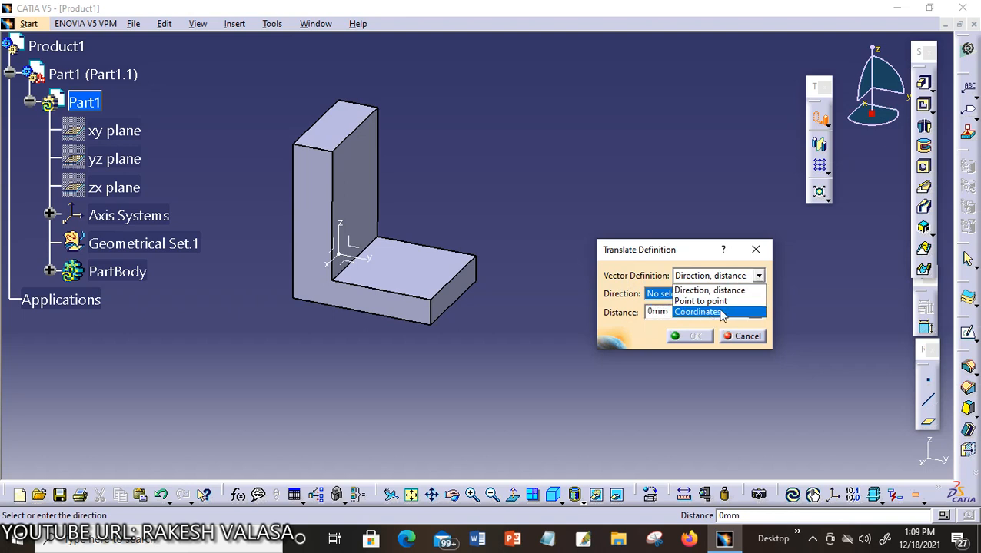
click(718, 281)
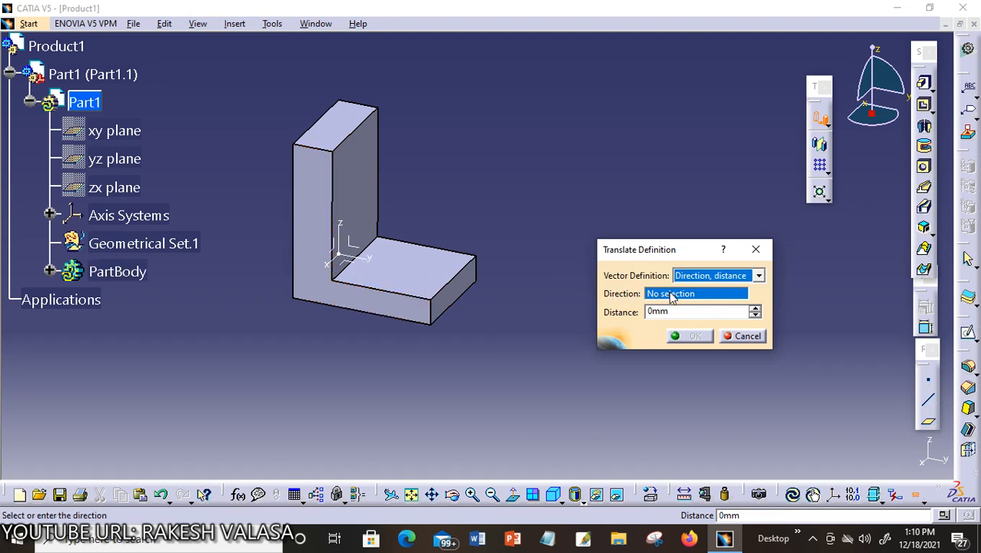
click(392, 319)
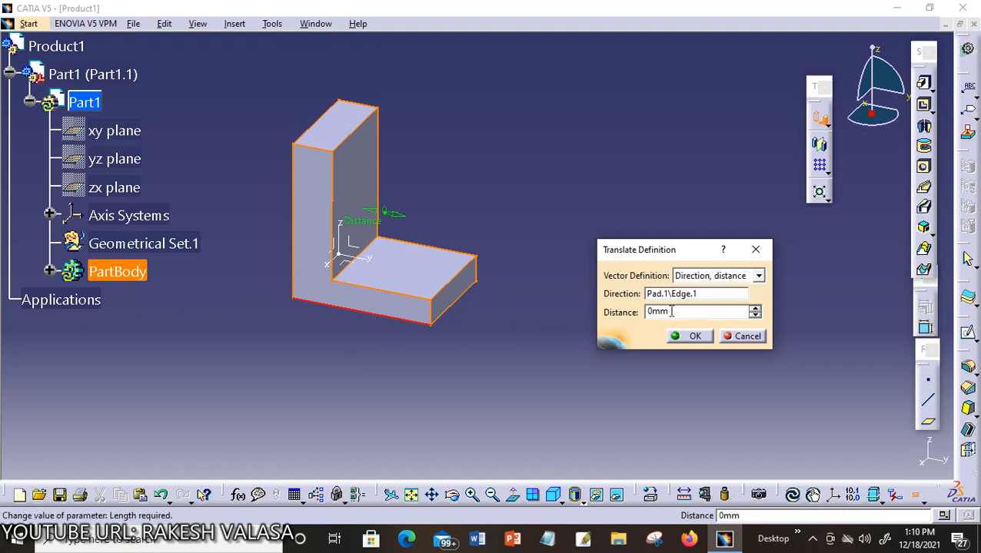
drag(679, 313, 624, 318)
text(30)
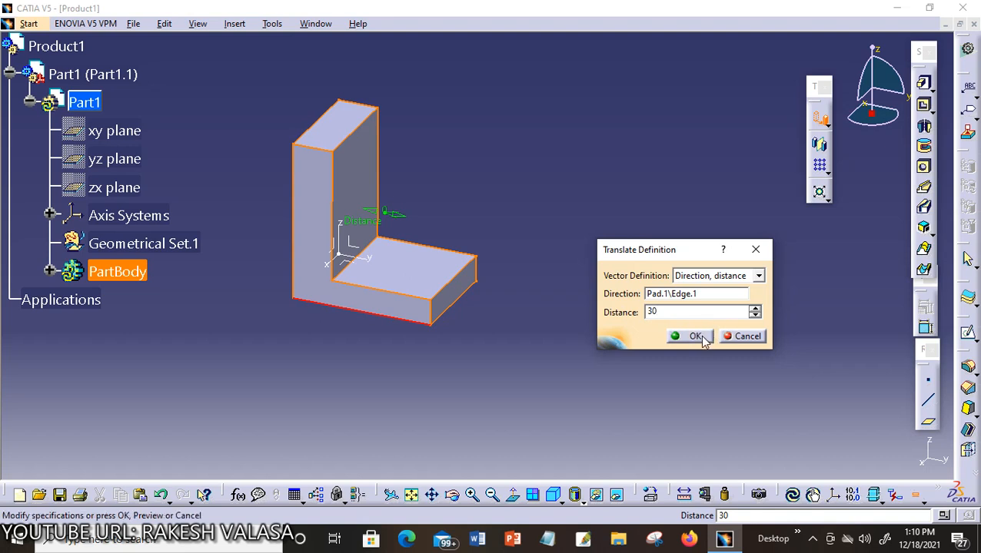
click(691, 336)
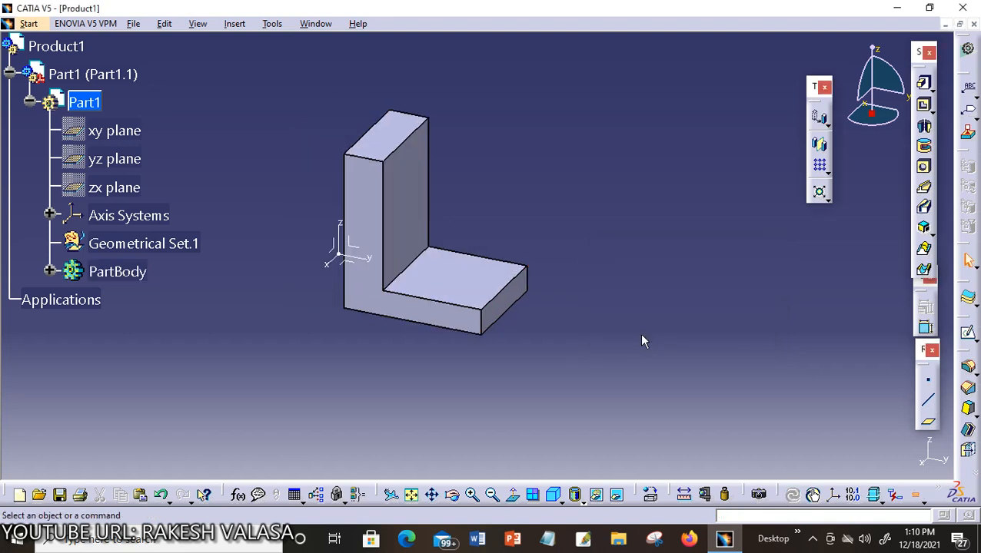
- Start another translation keeping specifications, with Direction, distance as the vector definition
click(827, 125)
click(848, 139)
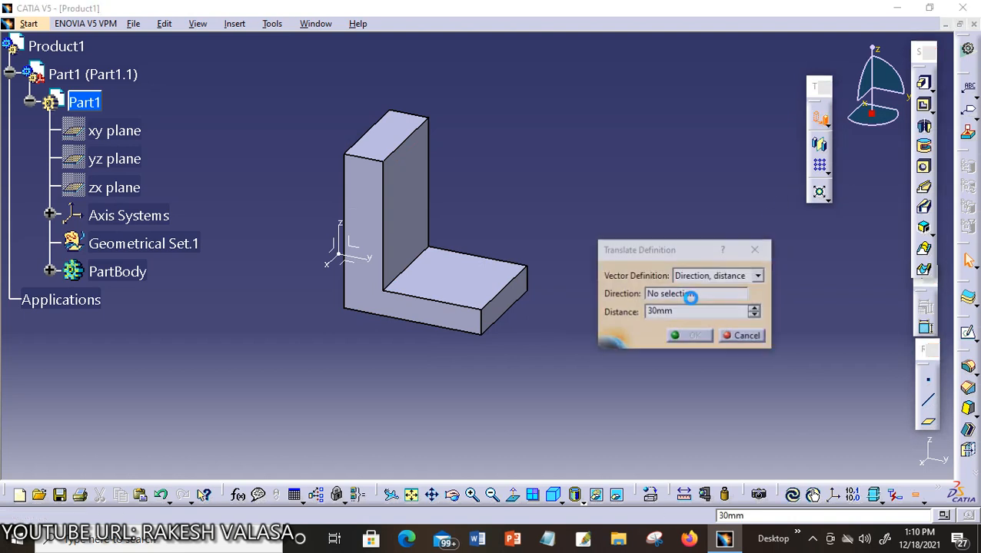
click(549, 301)
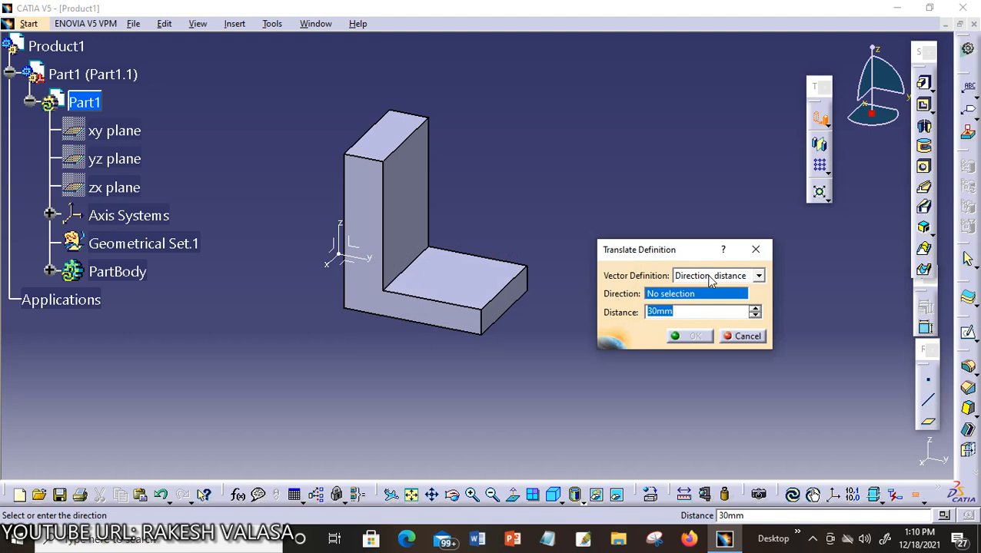
click(756, 277)
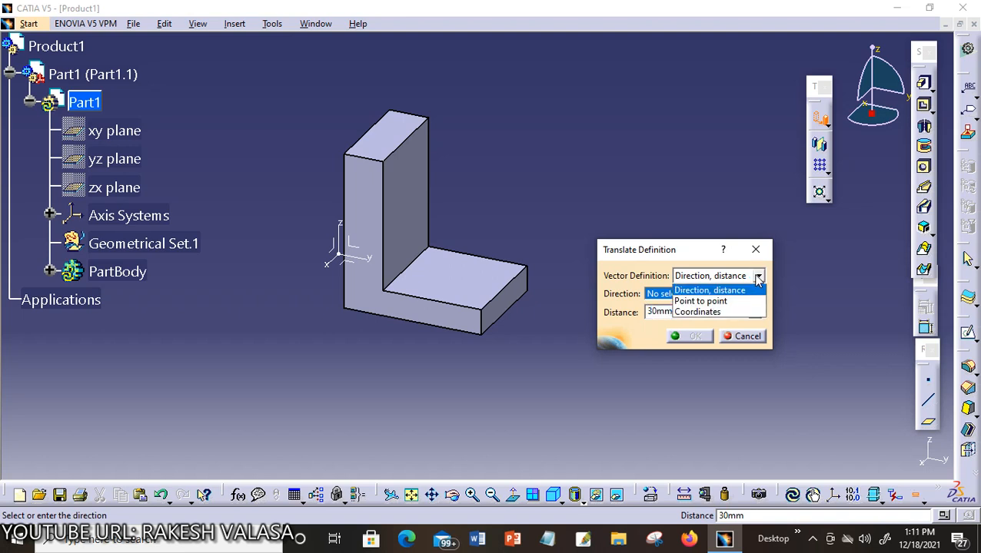
click(701, 292)
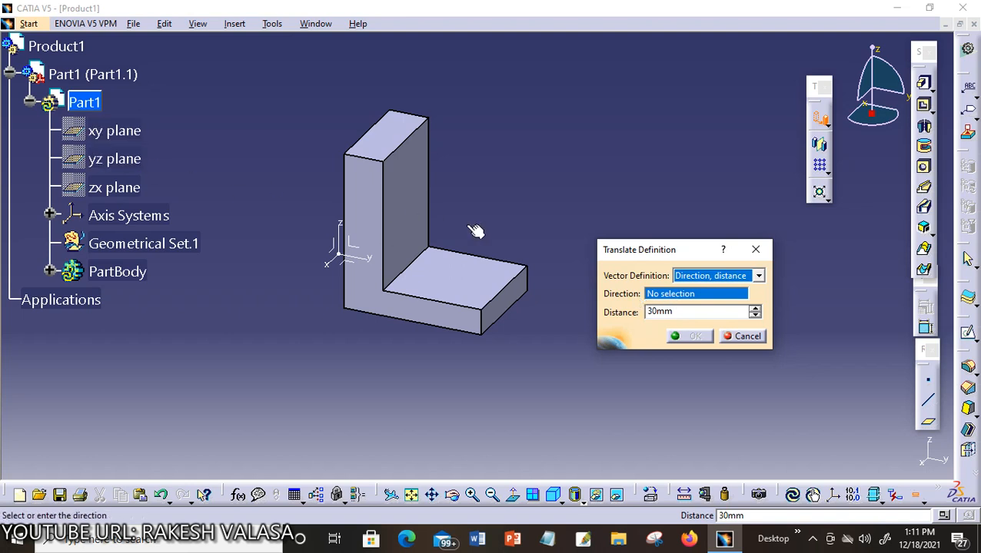
- Set the translation direction to the yz plane and the distance to 50 mm
click(661, 293)
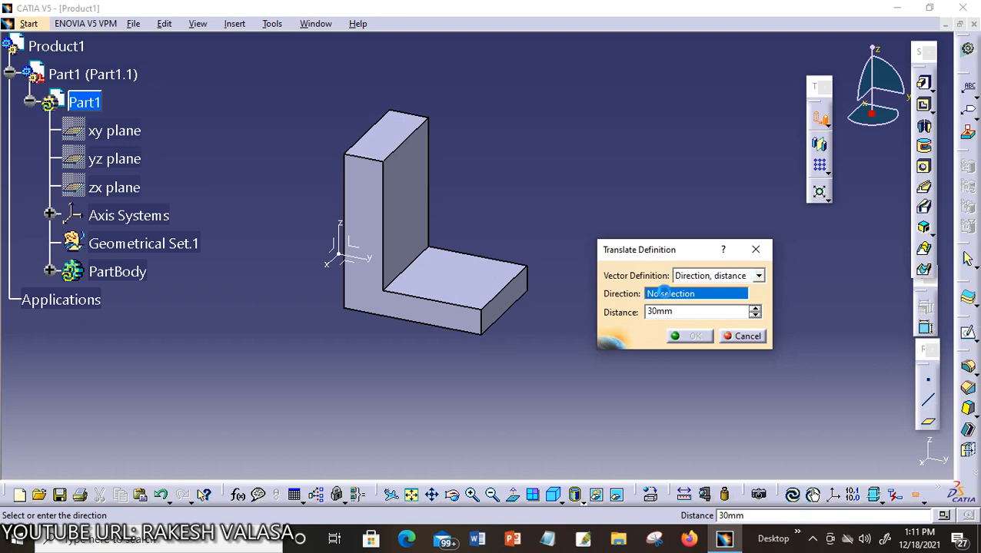
click(104, 158)
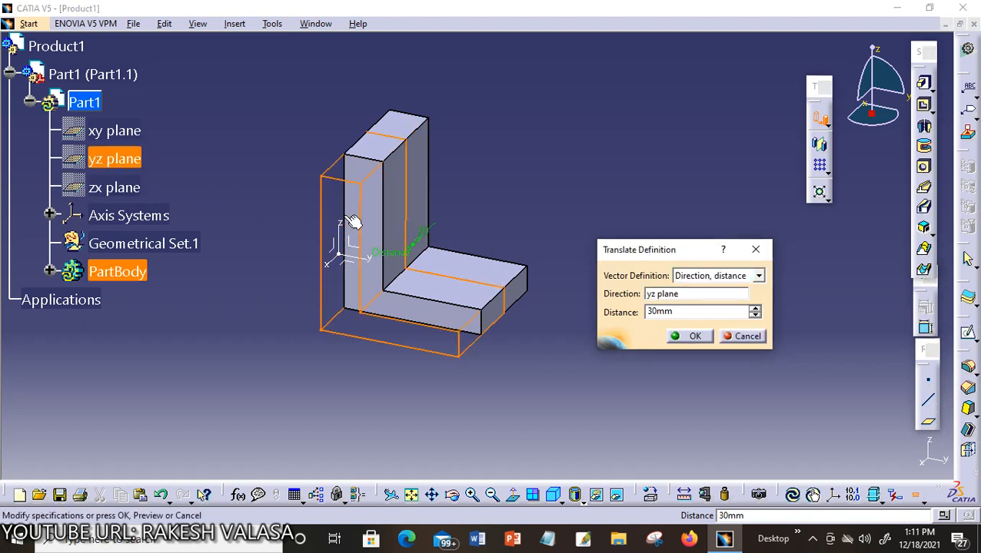
click(676, 312)
key(Return)
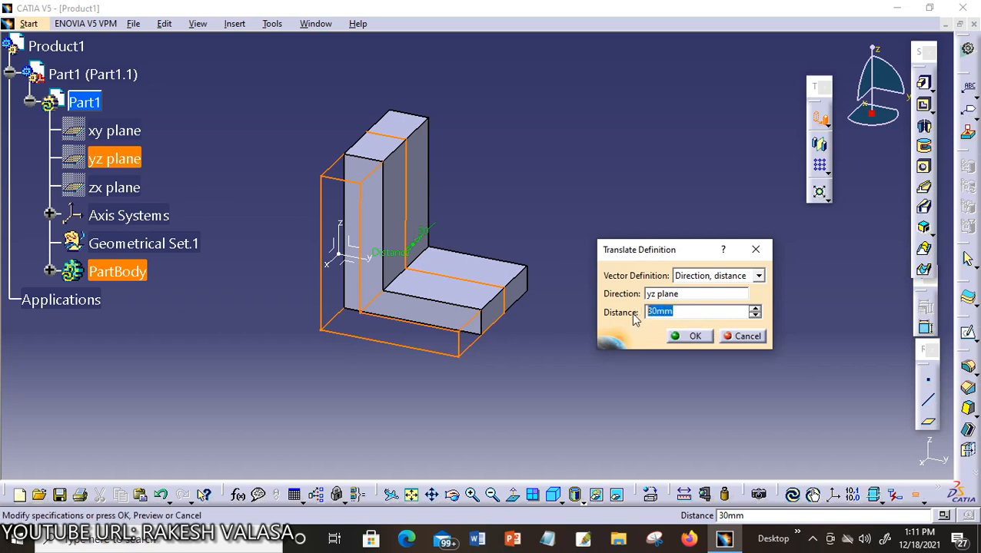
text(50)
- Apply the 50 mm translation and start a new one, keeping the specifications
click(689, 340)
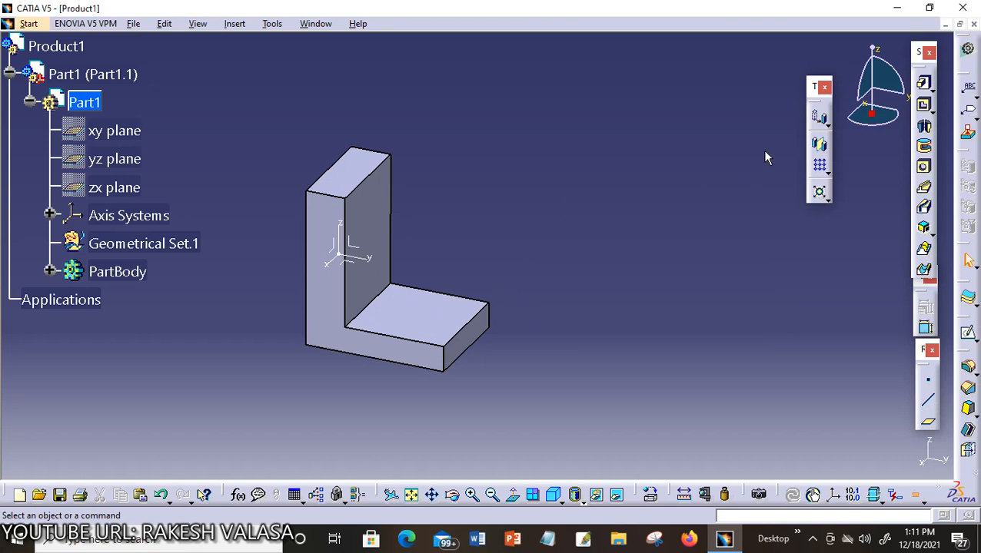
click(826, 125)
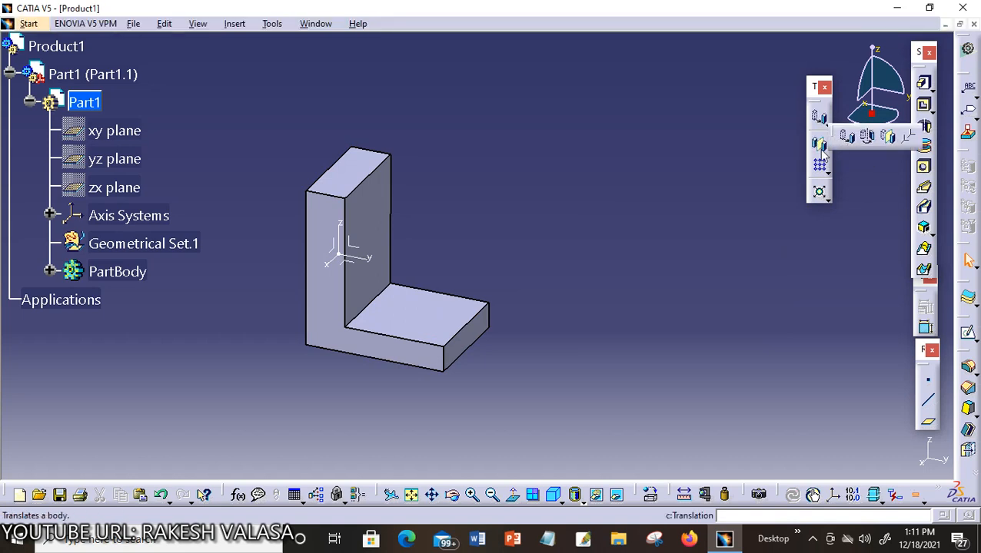
click(846, 135)
click(538, 300)
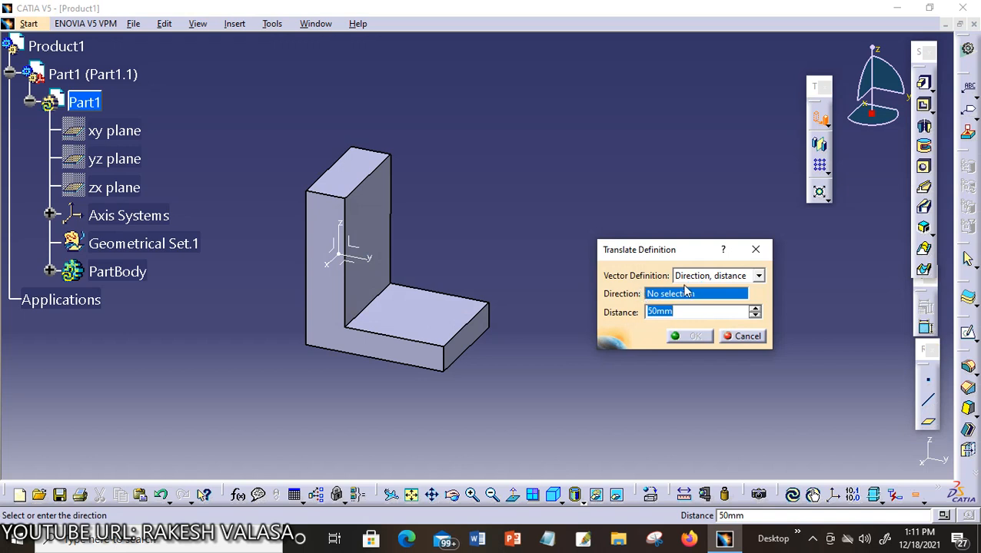
- Translate the bracket Point to point from its lower front corner to the base's right corner
click(758, 275)
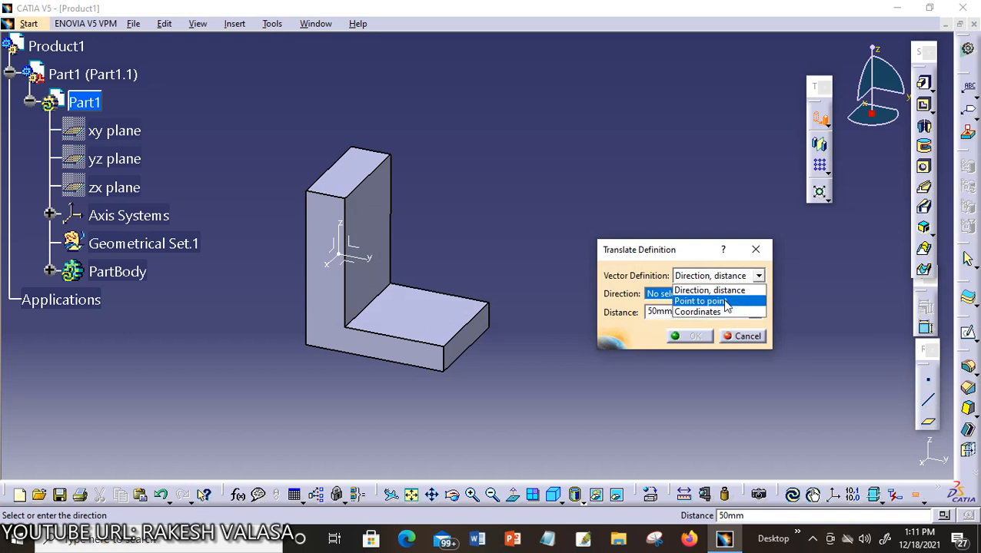
click(721, 303)
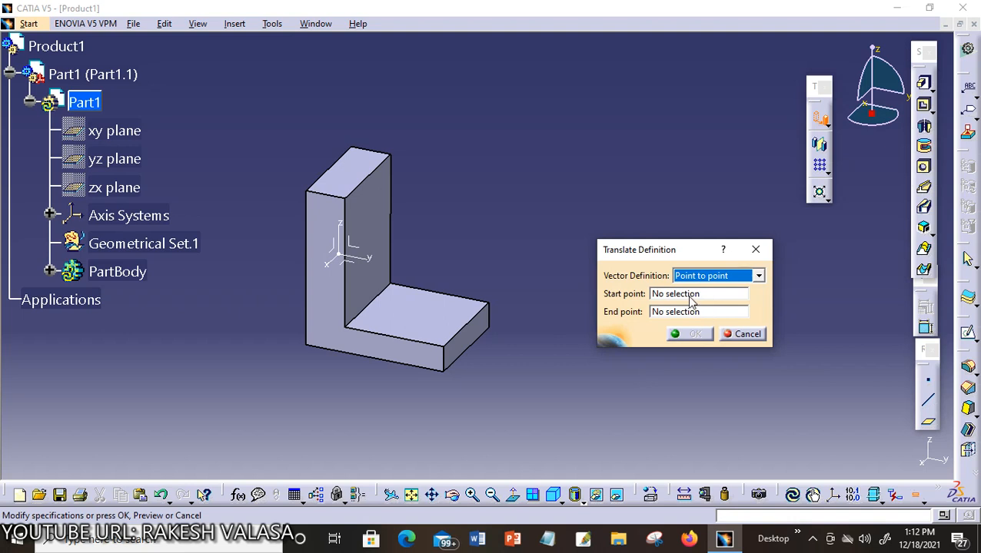
click(688, 295)
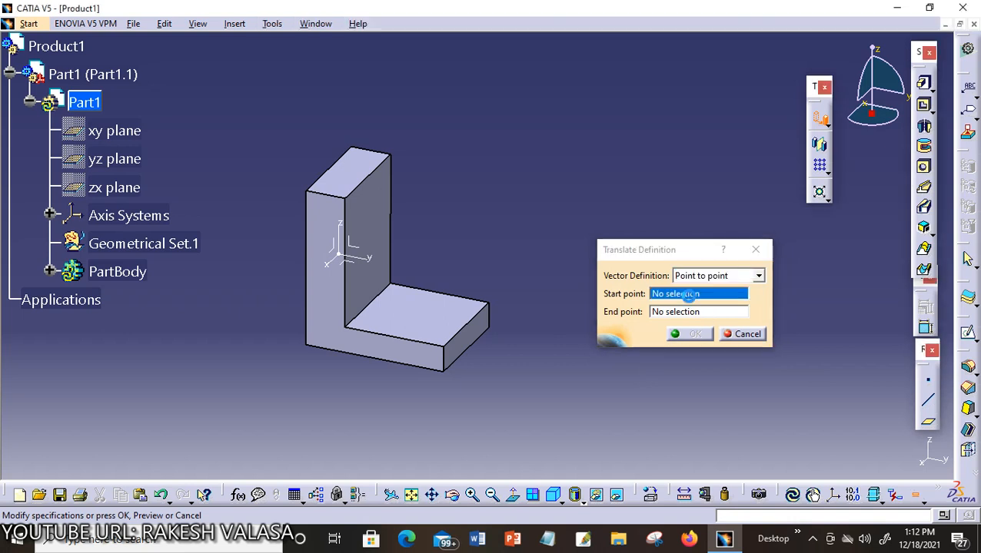
click(444, 372)
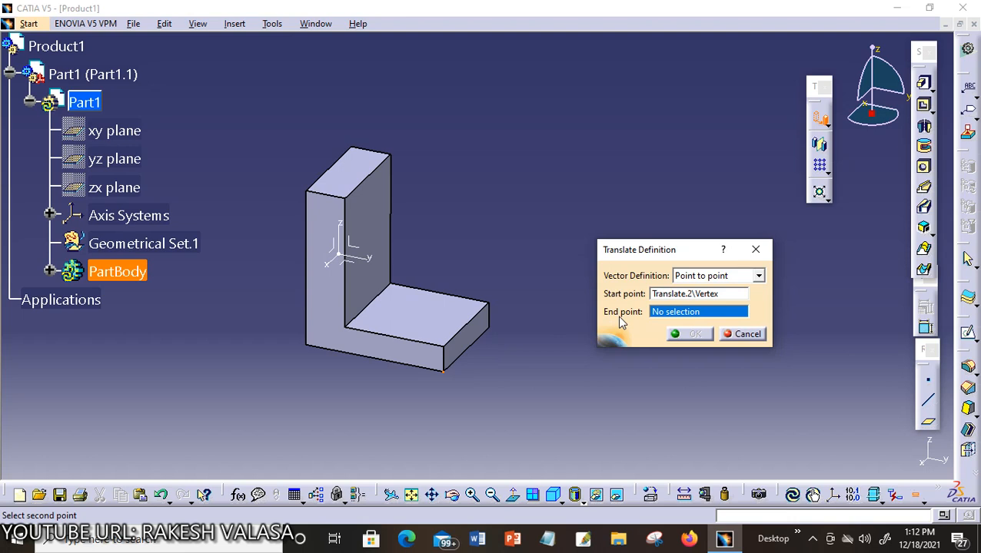
click(494, 330)
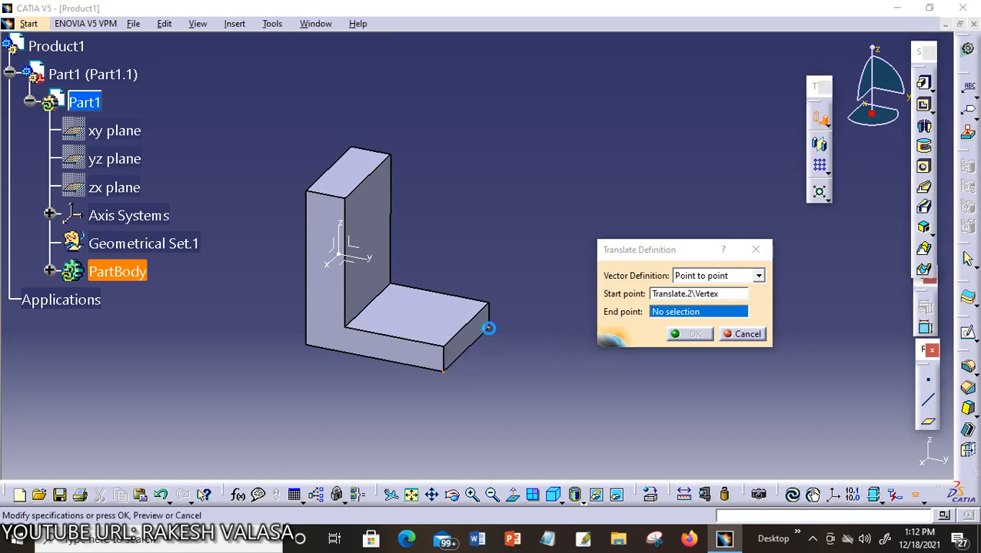
click(678, 334)
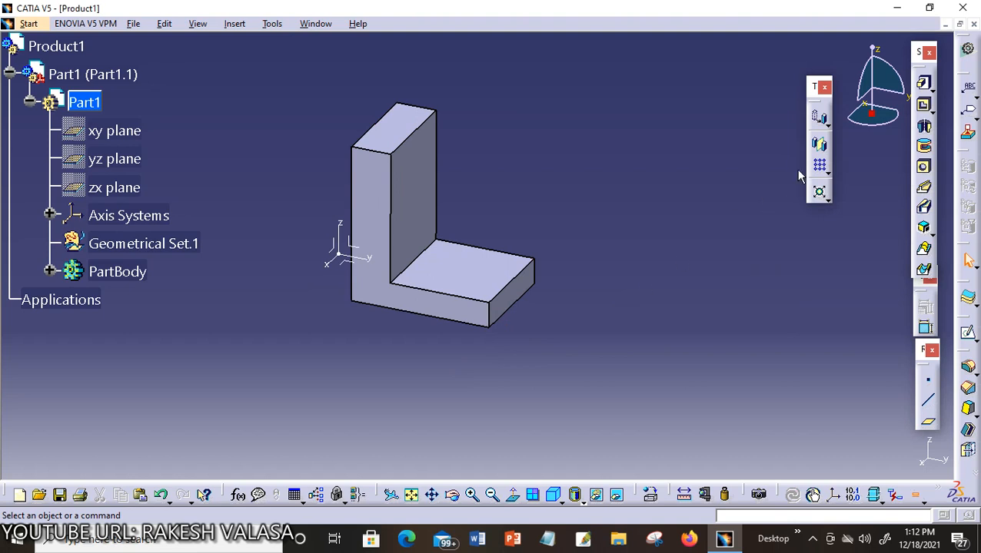
- Start a translation keeping specifications, choose Coordinates, and enter X 20, Y 25, Z 35 mm
click(828, 125)
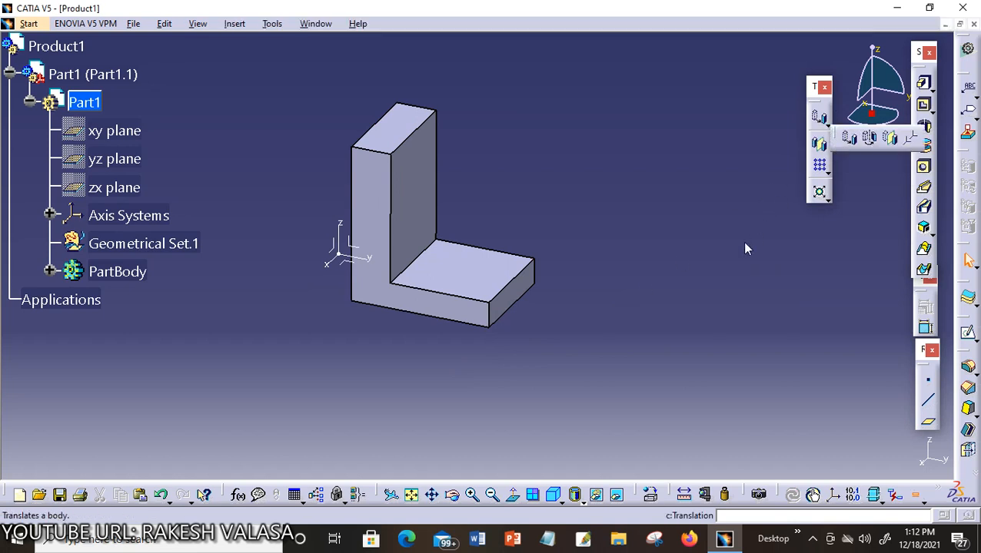
click(543, 299)
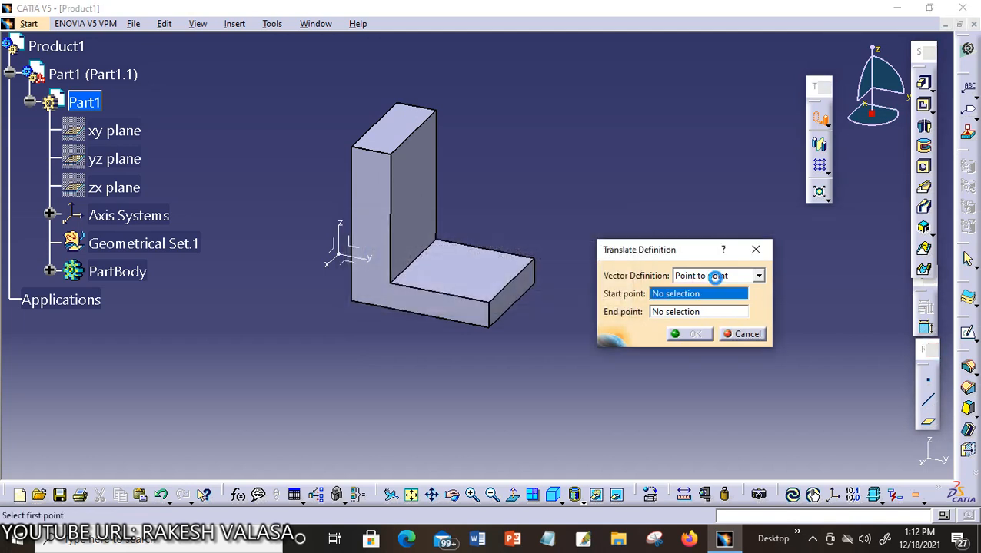
click(758, 276)
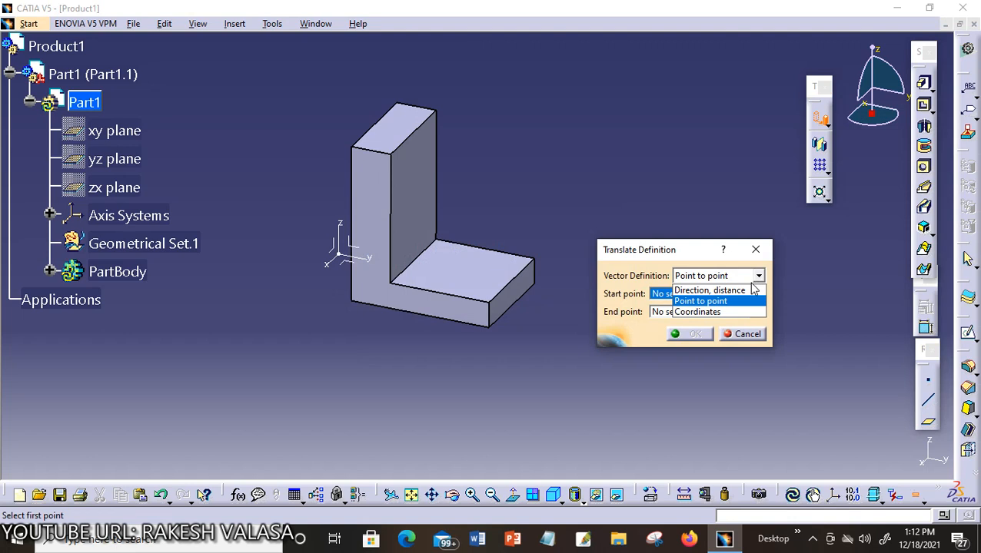
click(738, 312)
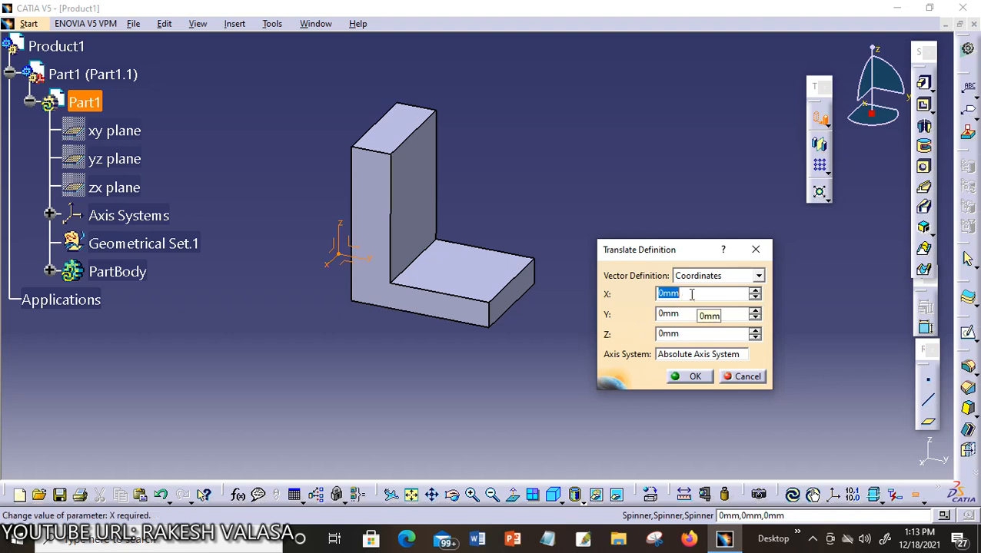
text(20)
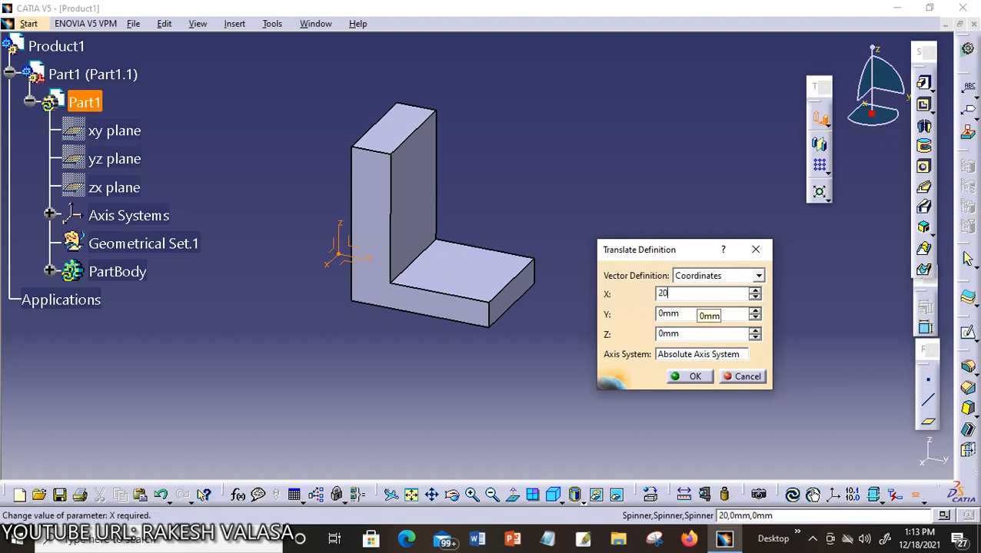
key(Tab)
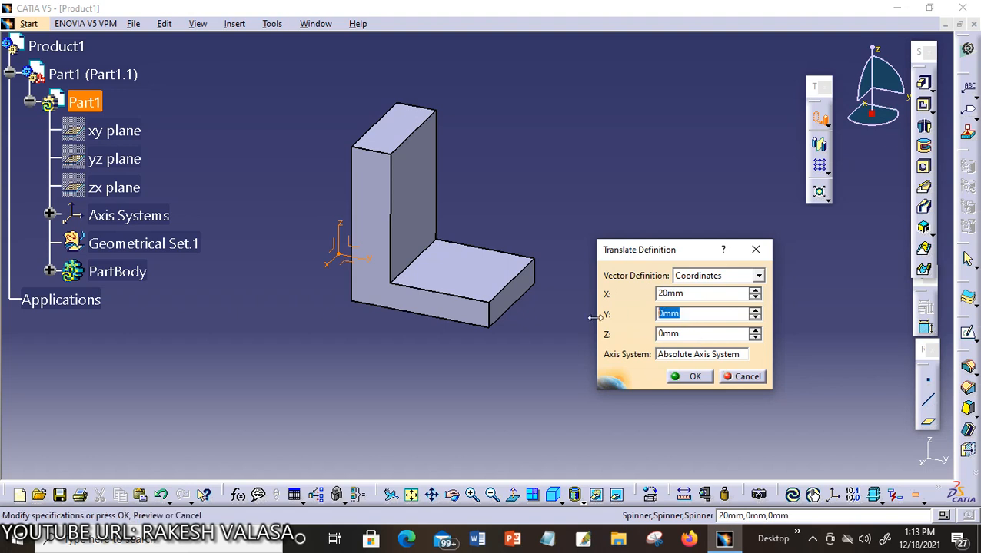
text(25)
key(Tab)
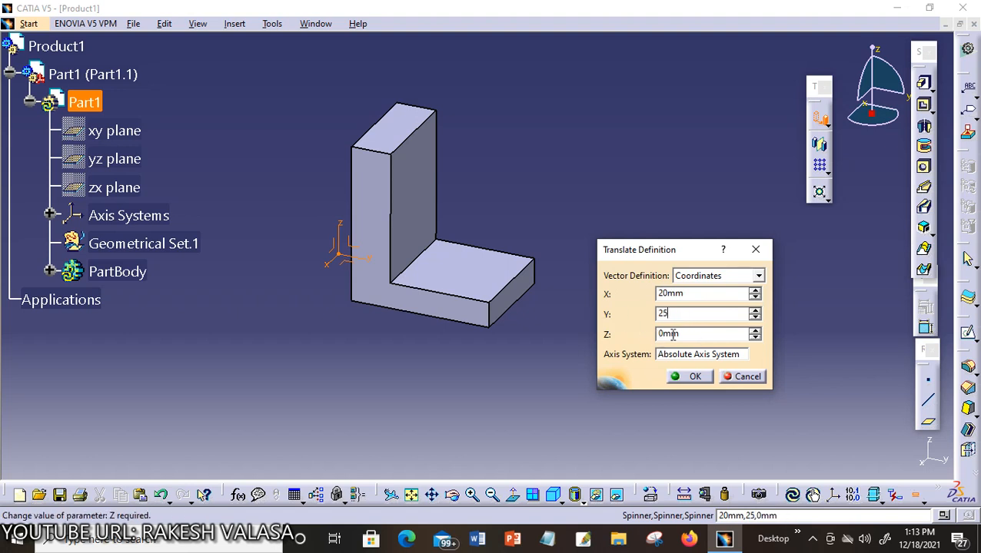
text(35)
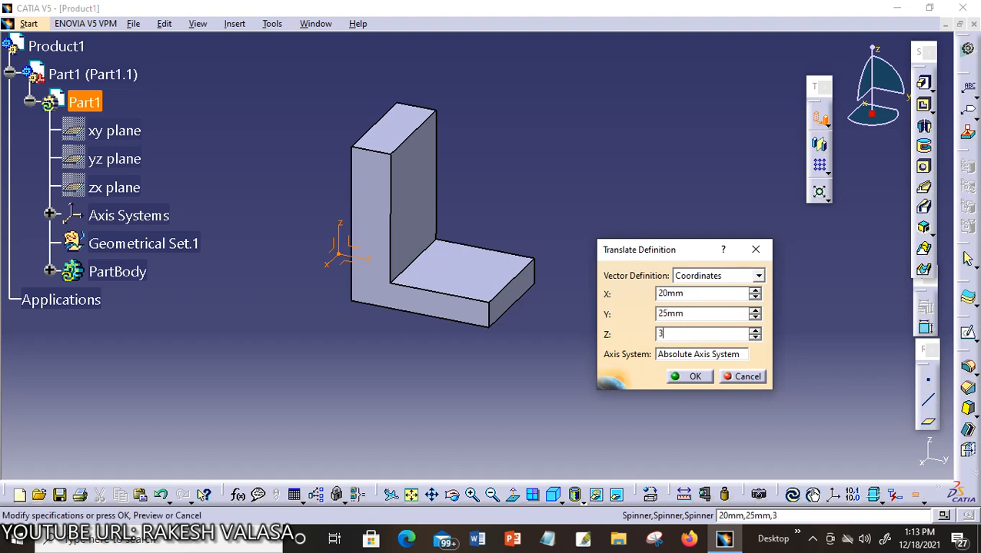
- Confirm the coordinate translation, moving the bracket by 20, 25 and 35 mm
click(678, 374)
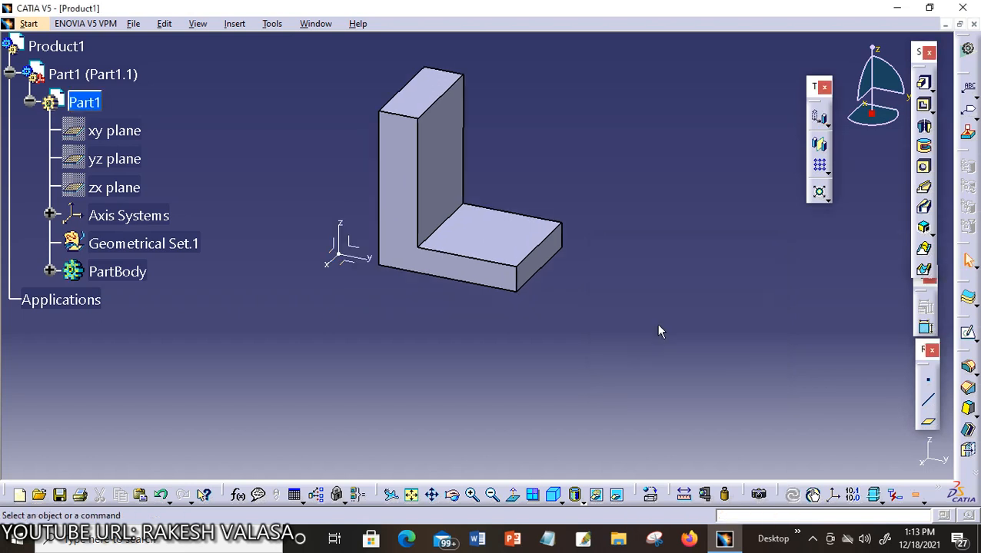